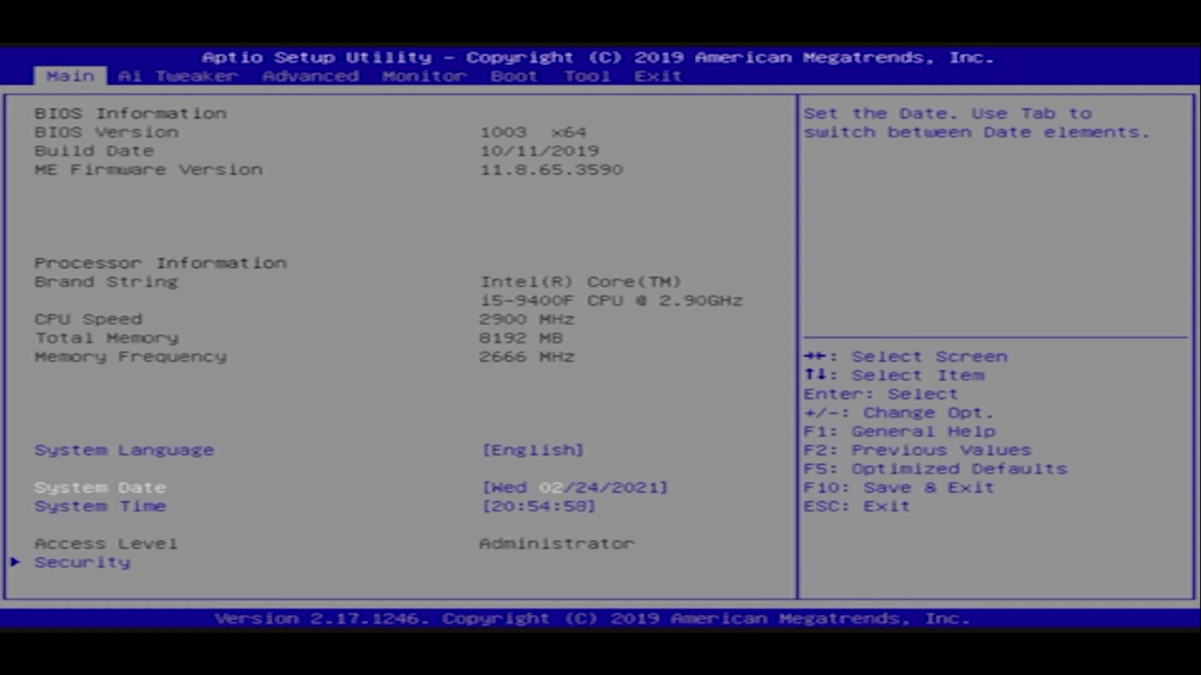
# Step: Browse the setup pages, then reach the Tool page and launch EzFlash for PRIME-H310M-R-R2 version 1003
pyautogui.press('Down')
pyautogui.press('Up')
pyautogui.press('Up')
pyautogui.press('Right')
pyautogui.press('Right')
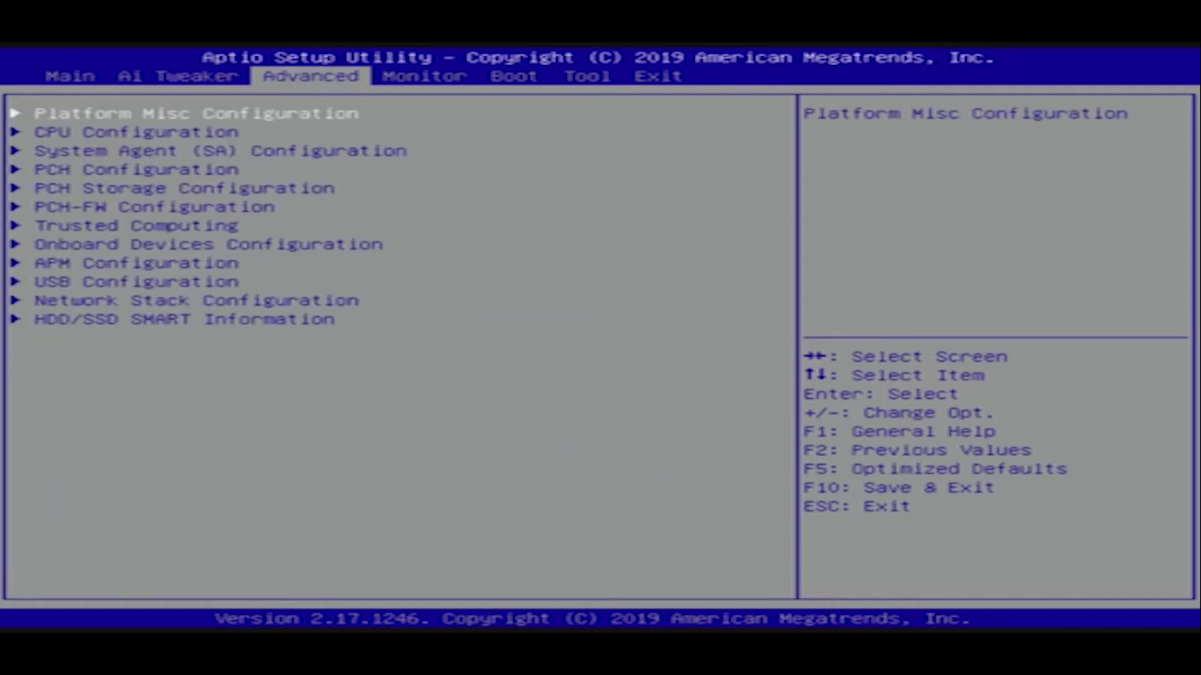
pyautogui.press('Right')
pyautogui.press('Left')
pyautogui.press('Left')
pyautogui.press('Left')
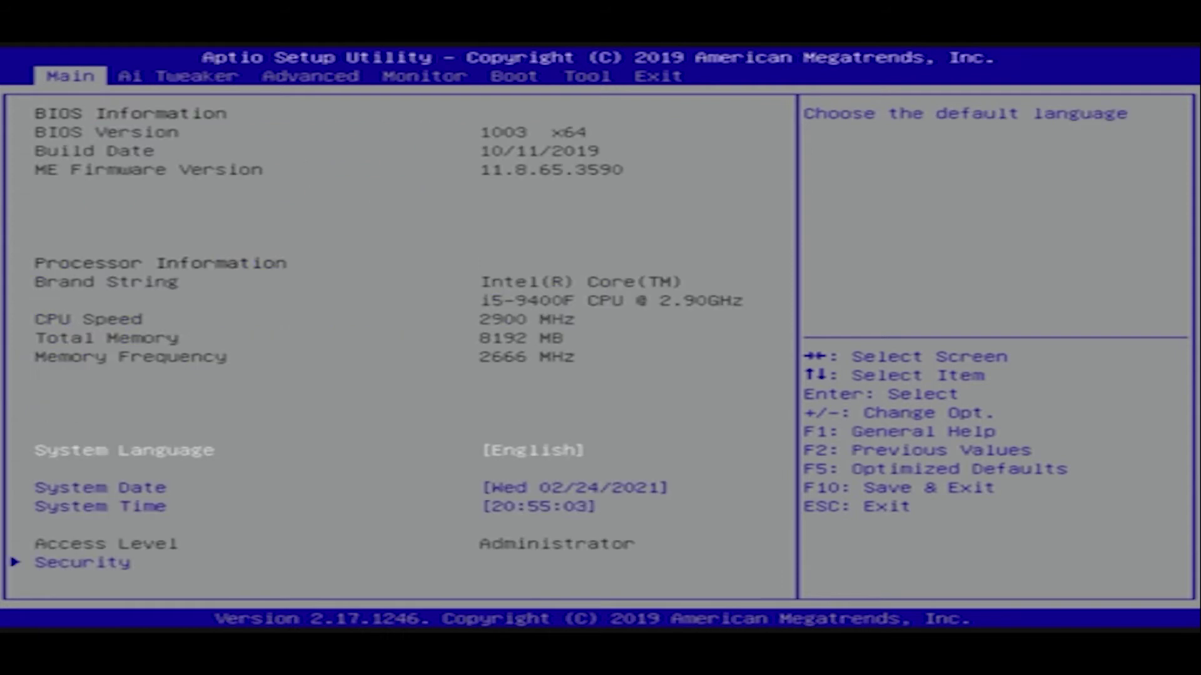
pyautogui.press('Right')
pyautogui.press('Right')
pyautogui.press('Right')
pyautogui.press('Right')
pyautogui.press('Right')
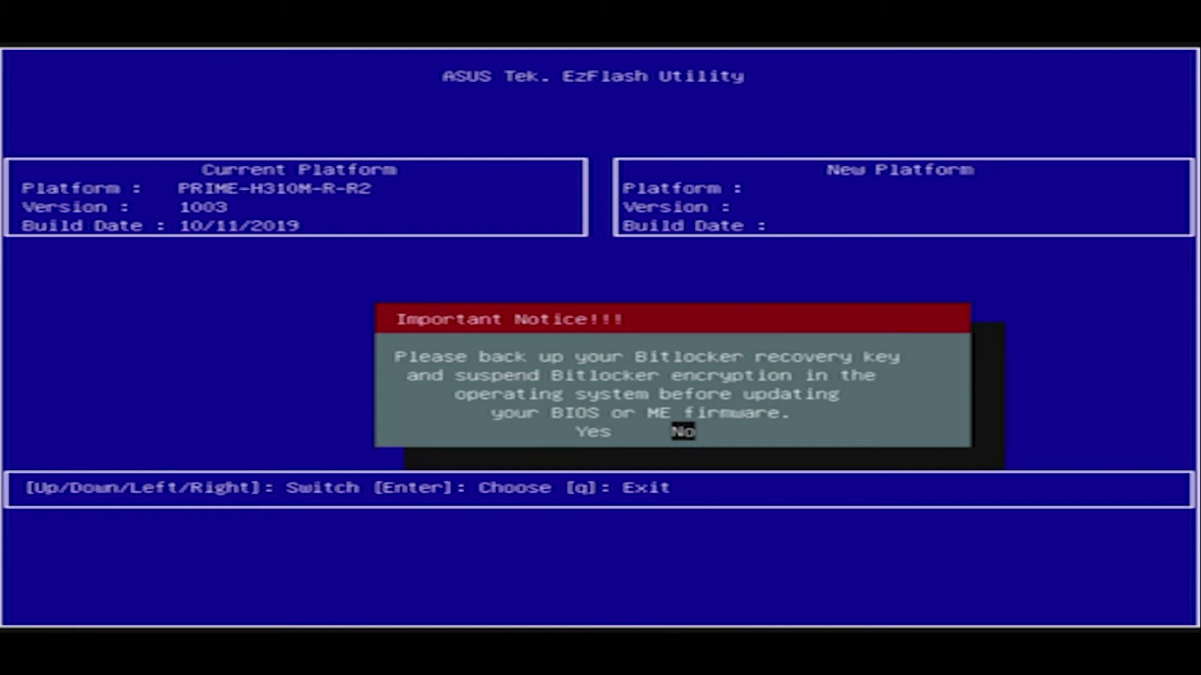
# Step: Answer Yes to the BitLocker notice and open drive FS1, listing CPUz, HWinfo64, Intel and AIDA64
pyautogui.press('Left')
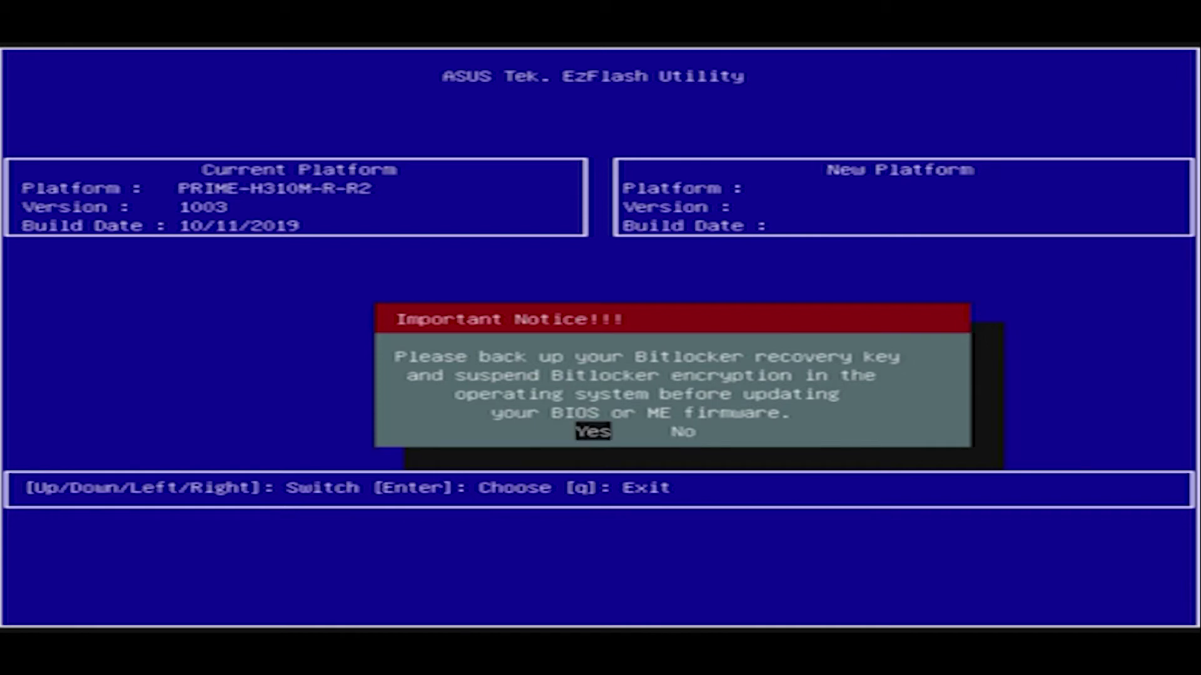
pyautogui.press('Return')
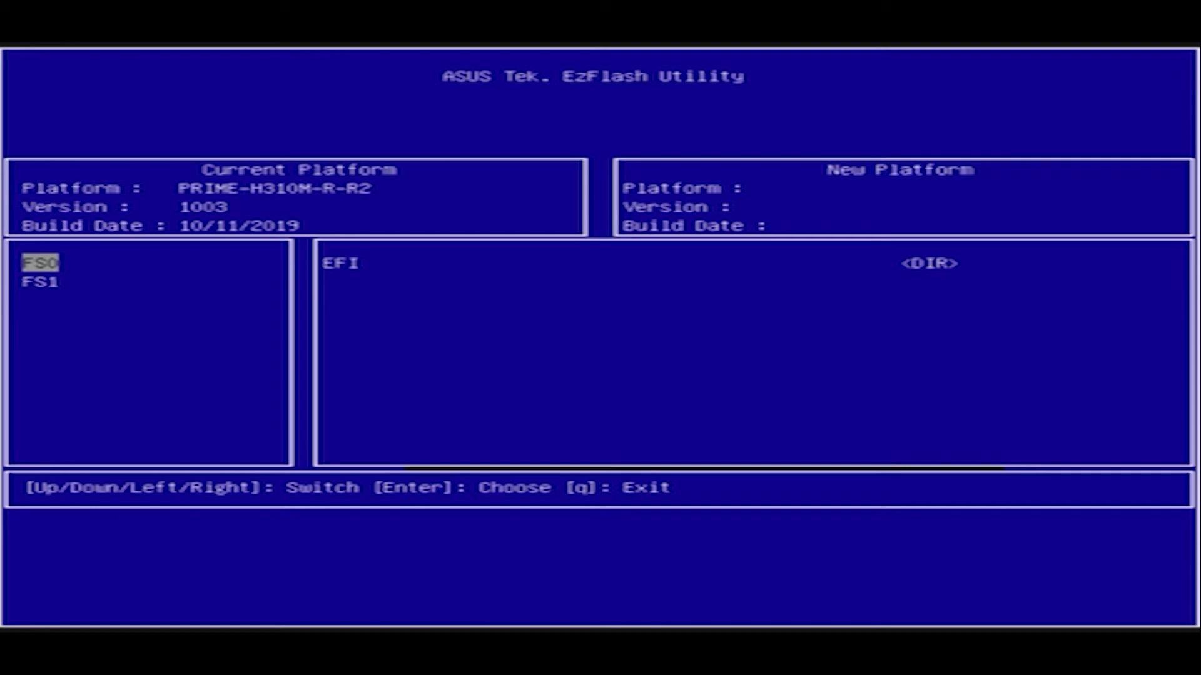
pyautogui.press('Down')
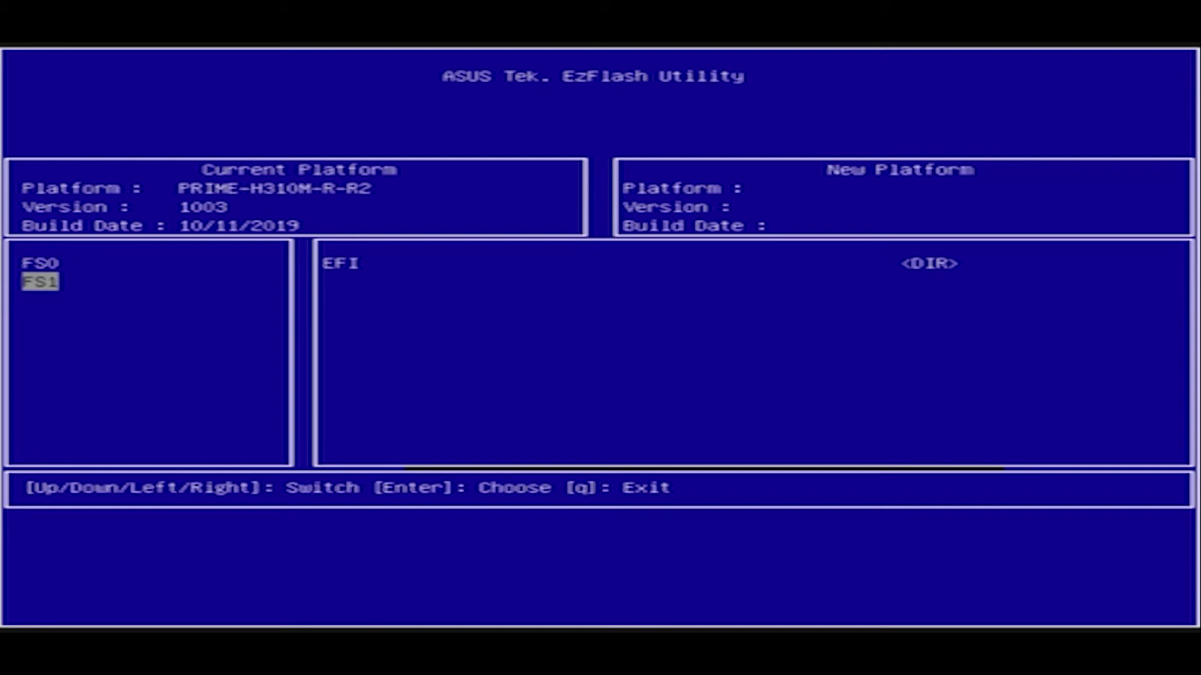
pyautogui.press('Up')
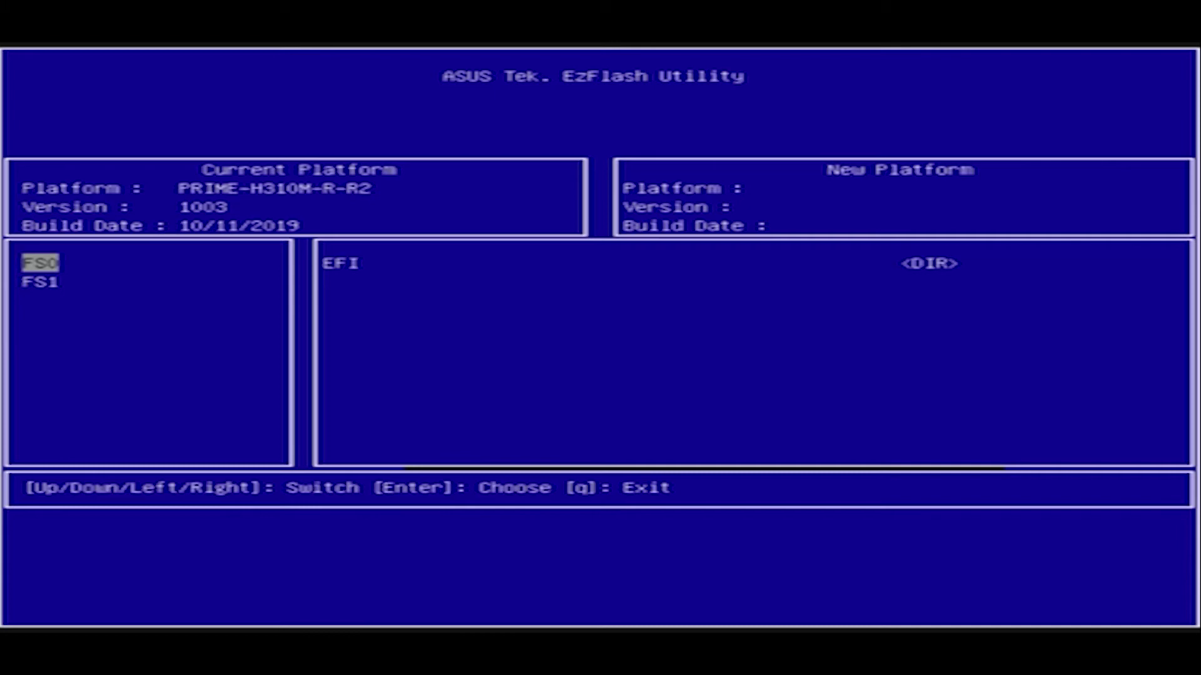
pyautogui.press('Down')
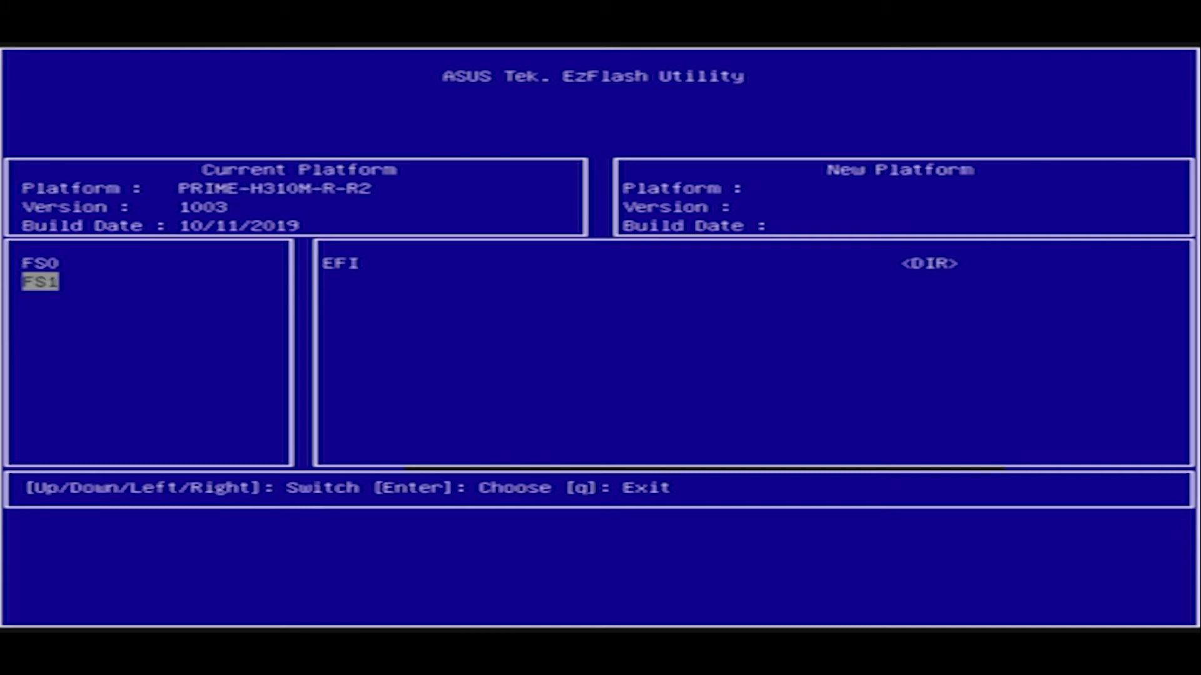
pyautogui.press('Return')
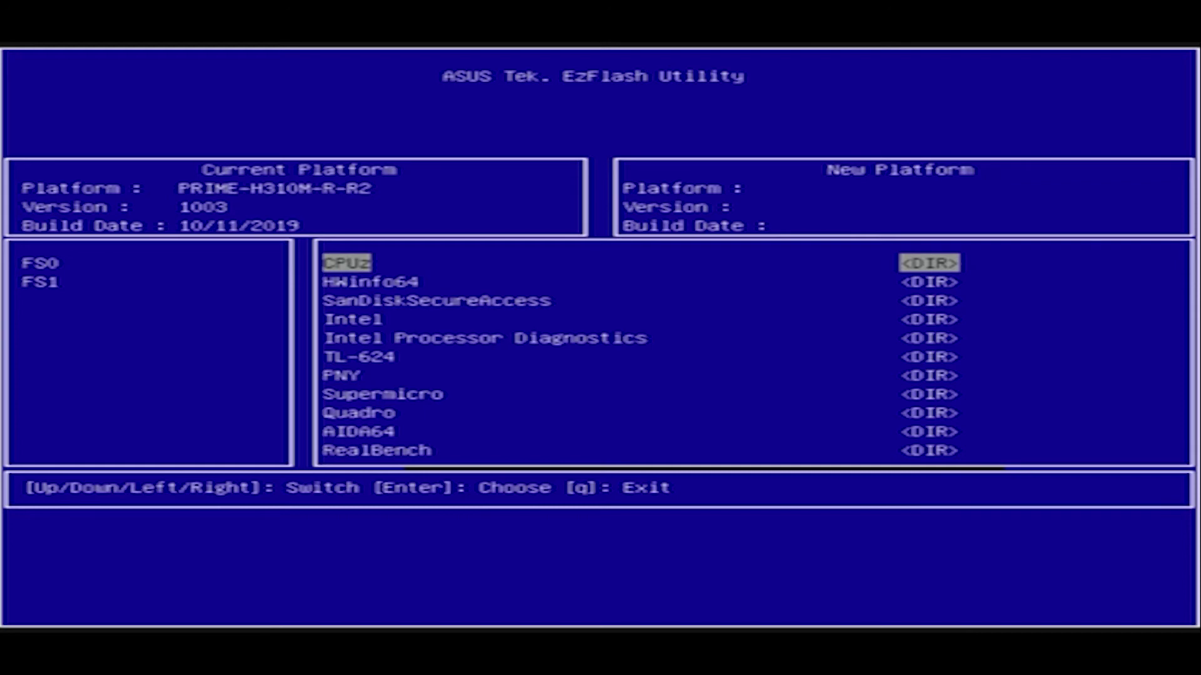
# Step: Choose PRIME-H310M-R-R2-SI-2002.CAP and answer Yes to start flashing BIOS version 2002
pyautogui.press('Down')
pyautogui.press('Down')
pyautogui.press('Down')
pyautogui.press('Down')
pyautogui.press('Down')
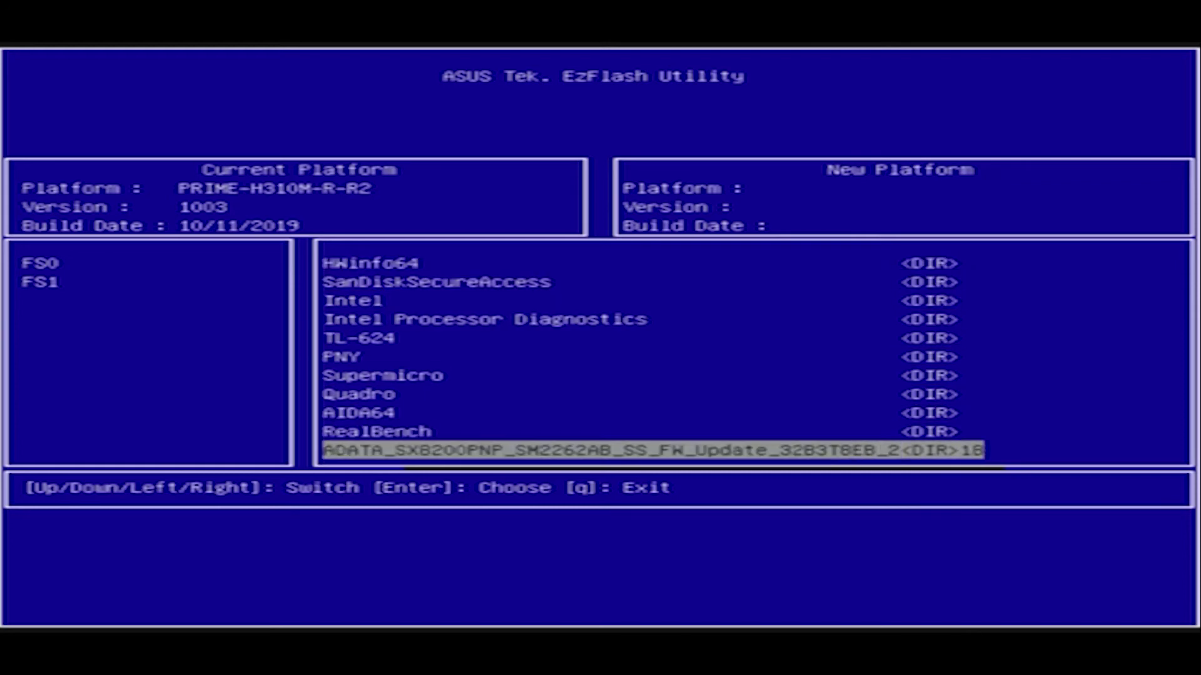
pyautogui.press('Down')
pyautogui.press('Down')
pyautogui.press('Down')
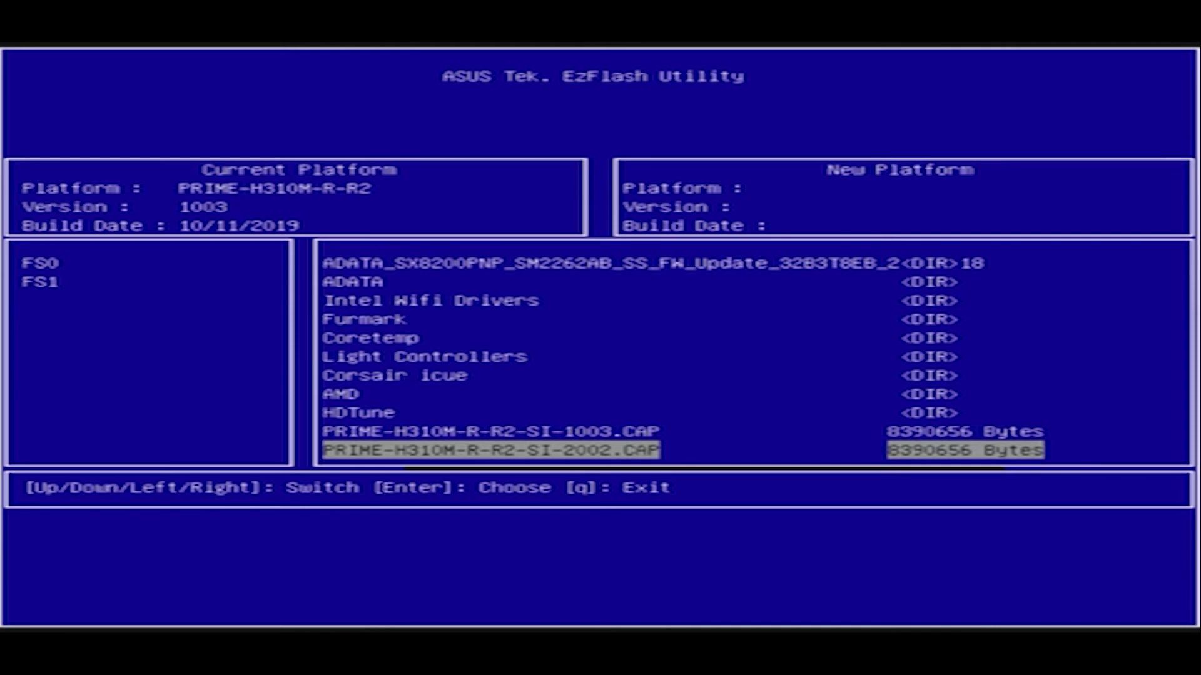
pyautogui.press('Return')
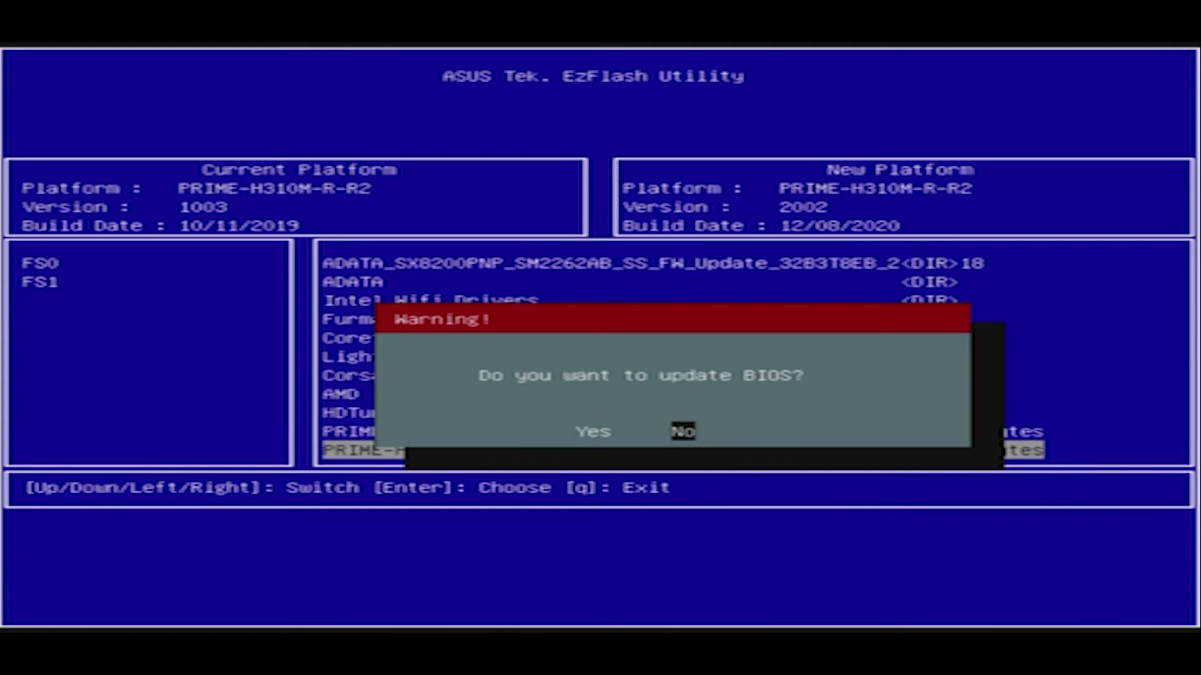
pyautogui.press('Left')
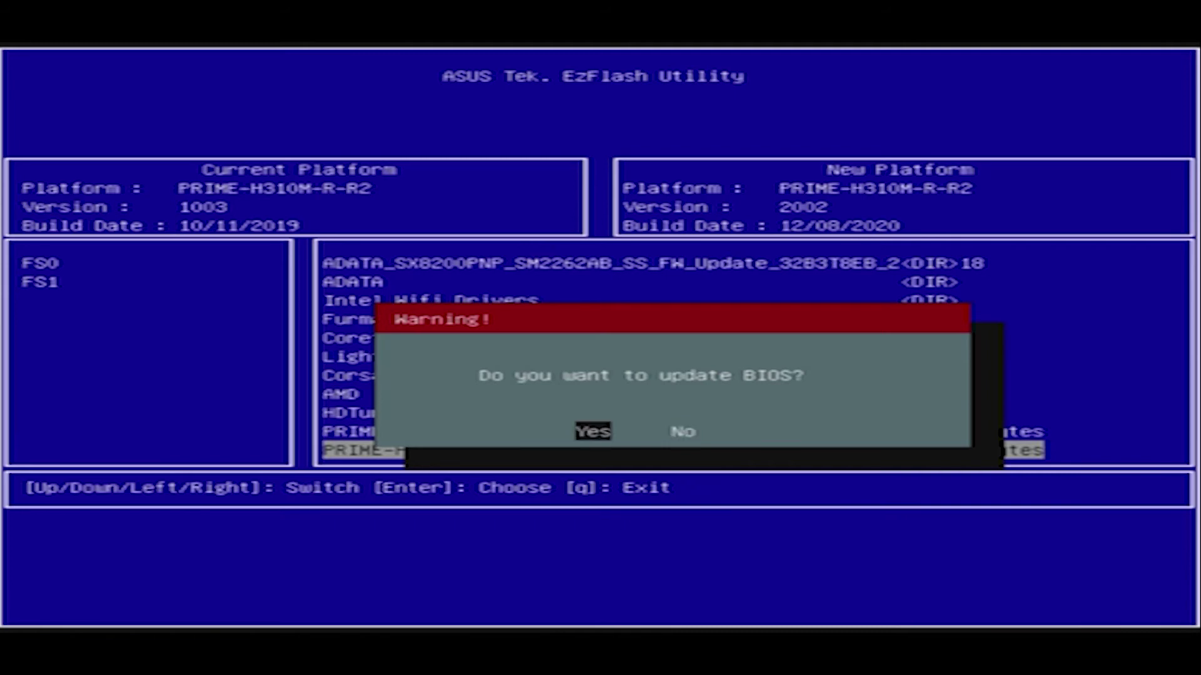
pyautogui.press('Return')
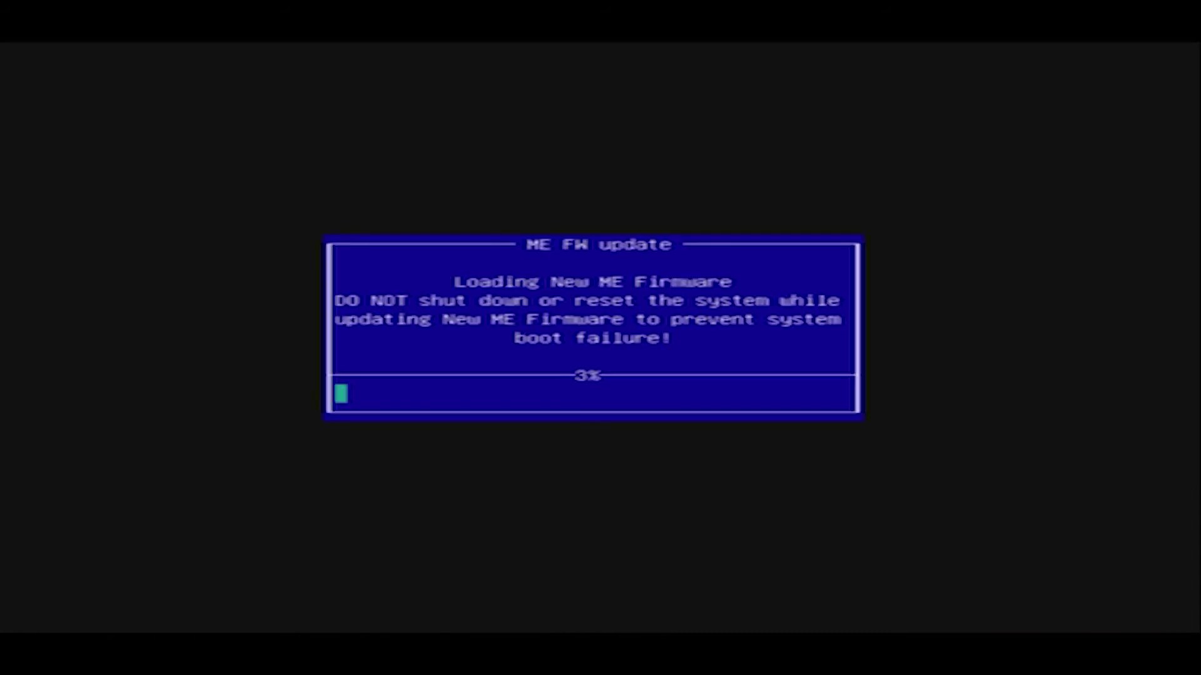